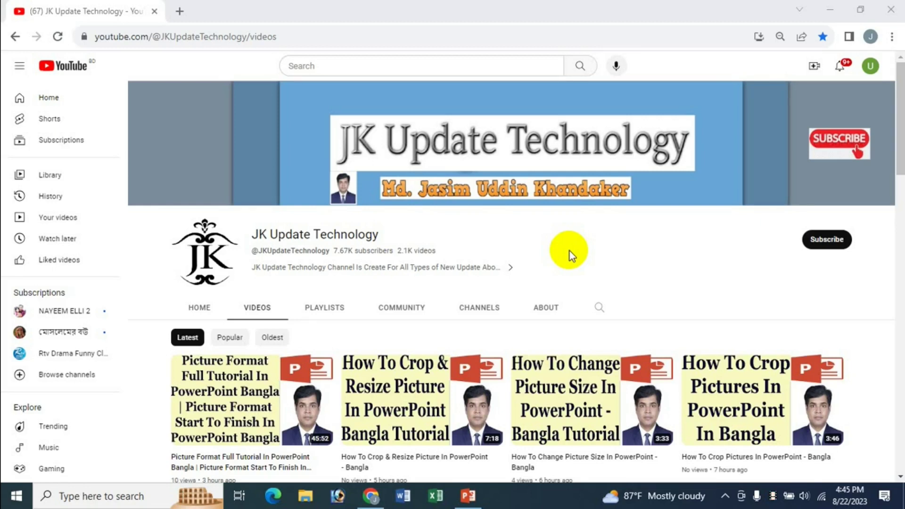
# Step: Draw a blue 2.76" by 2.9" pentagon from Insert > Shapes and centre it on slide 1
pyautogui.click(468, 495)
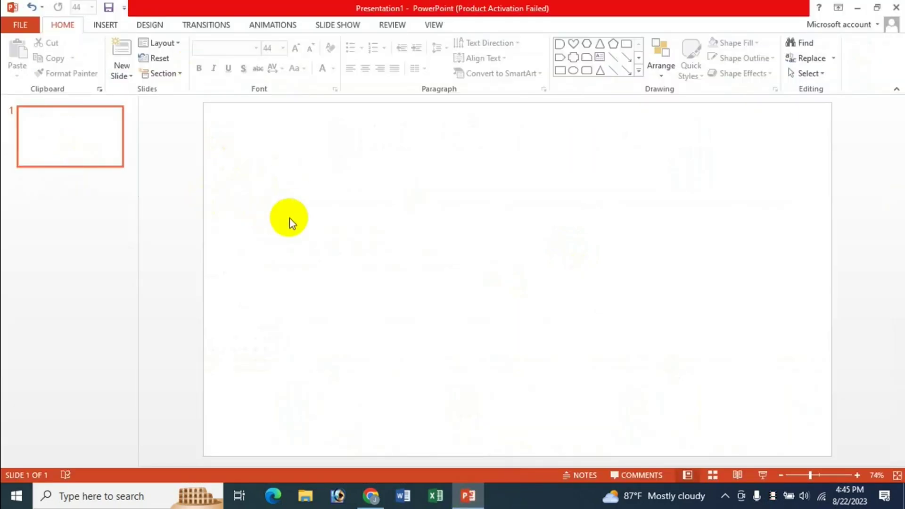
pyautogui.click(105, 26)
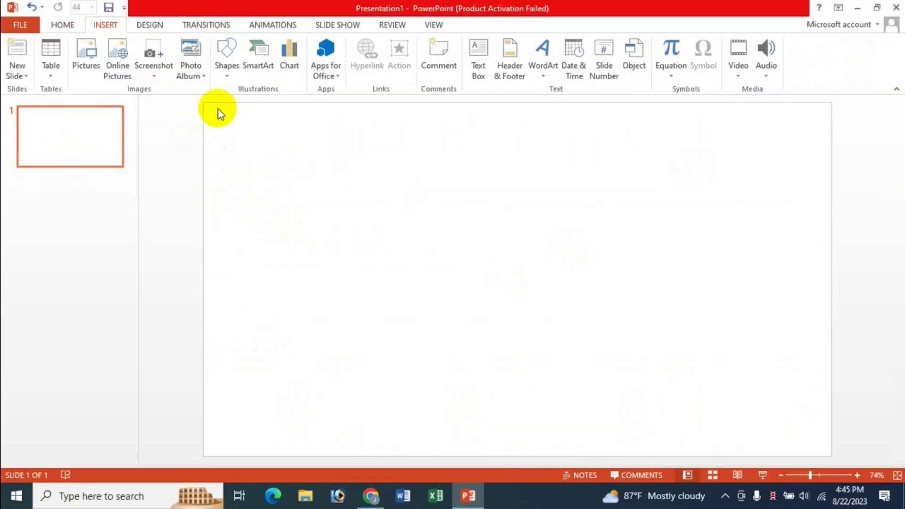
pyautogui.click(226, 71)
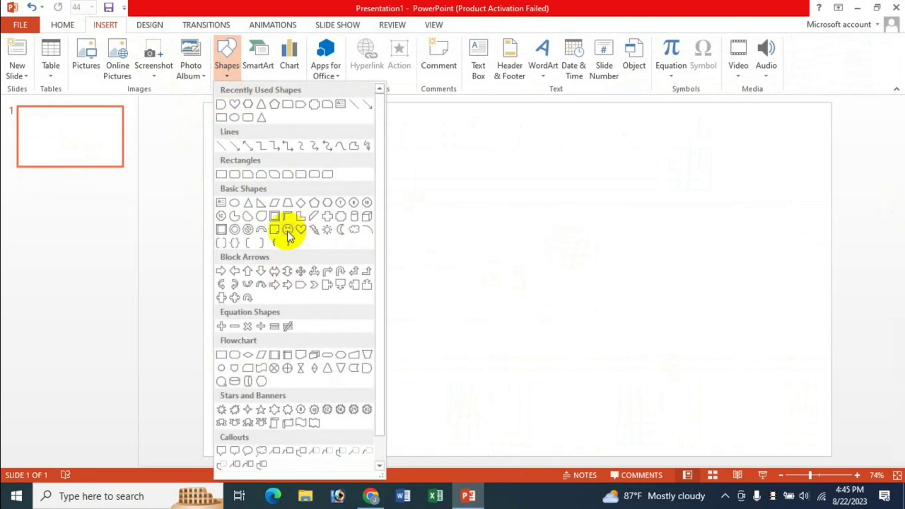
pyautogui.click(314, 204)
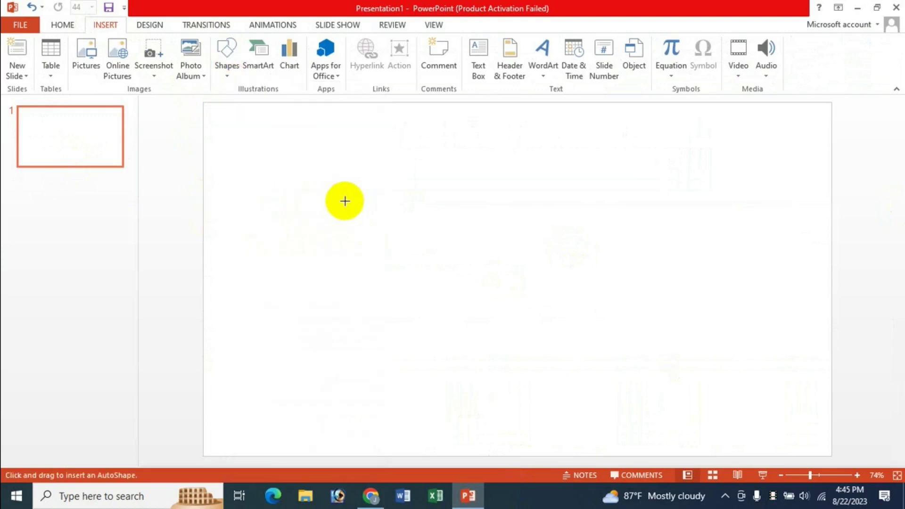
pyautogui.click(307, 185)
pyautogui.moveTo(421, 295); pyautogui.dragTo(445, 314)
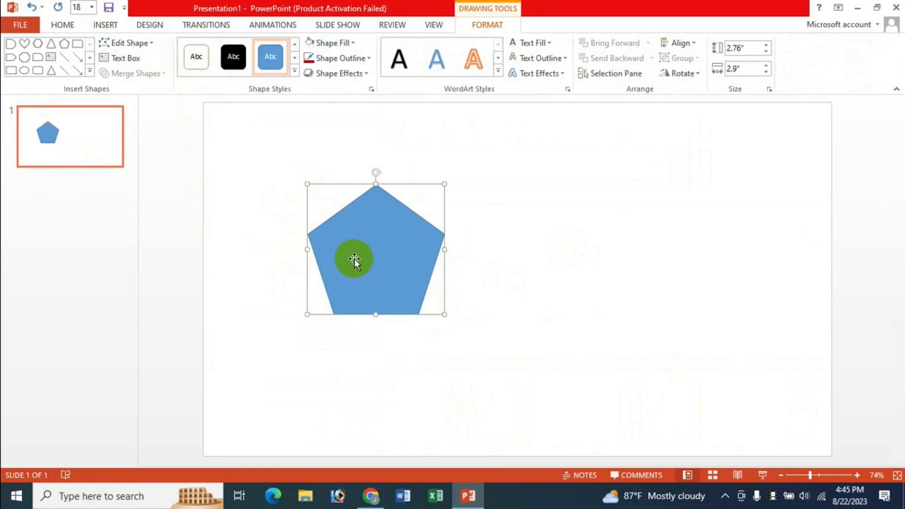
pyautogui.moveTo(353, 258); pyautogui.dragTo(394, 270)
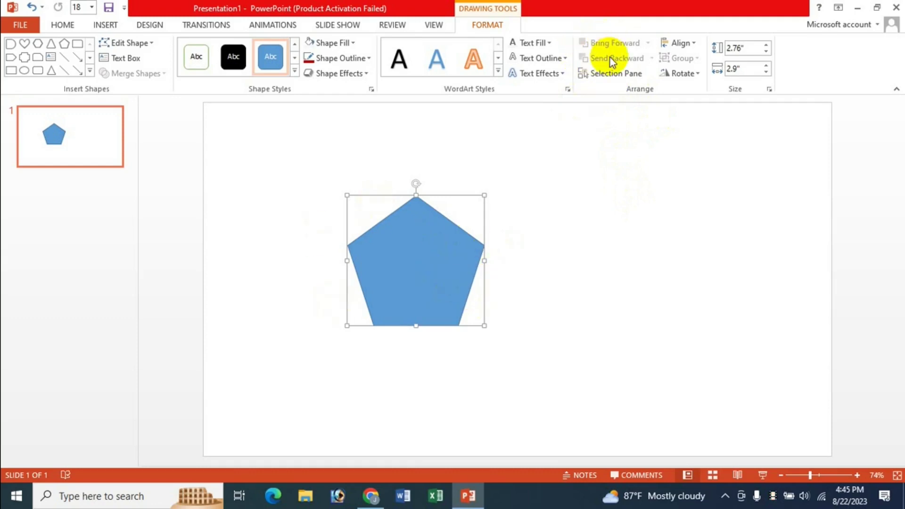
# Step: Draw a blue heart to the right of the pentagon
pyautogui.click(424, 236)
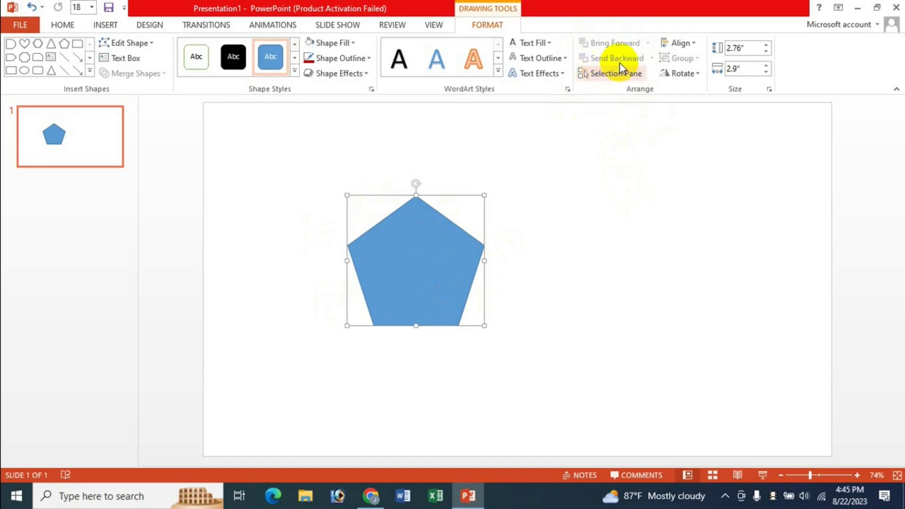
pyautogui.click(437, 259)
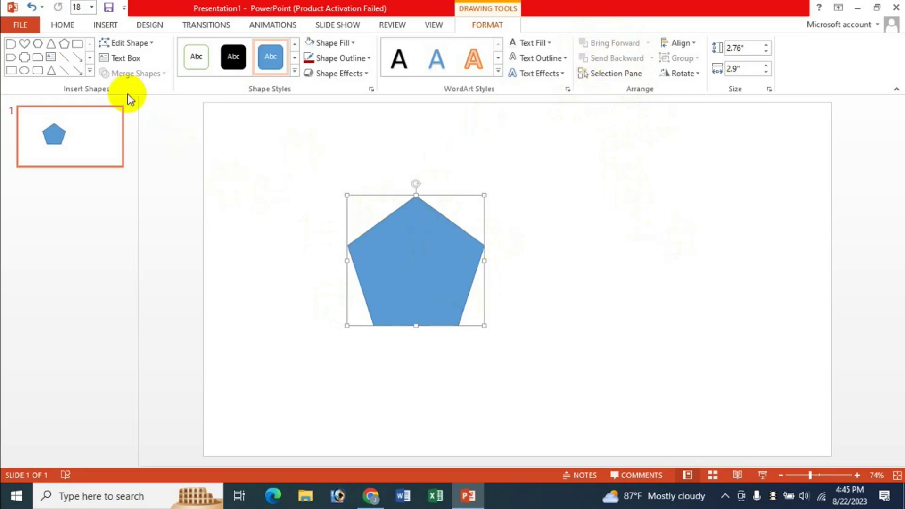
pyautogui.click(89, 71)
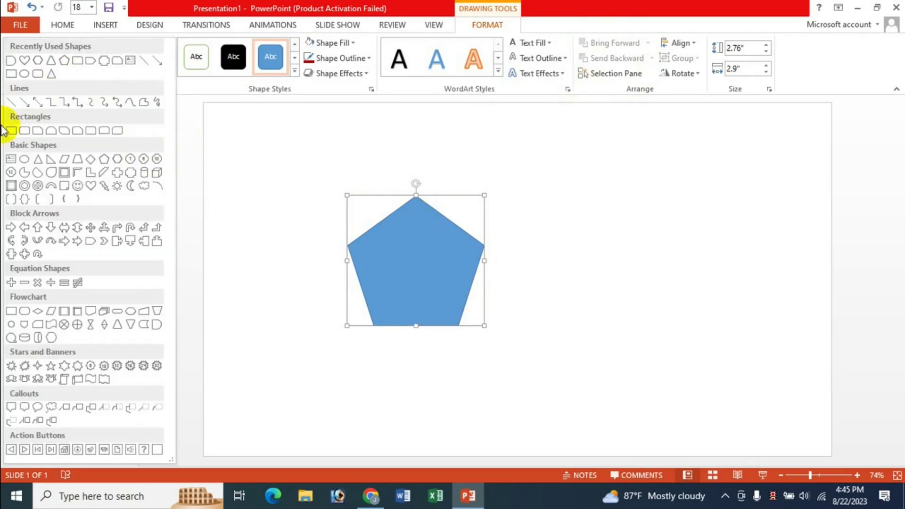
pyautogui.click(91, 190)
pyautogui.moveTo(569, 195); pyautogui.dragTo(670, 303)
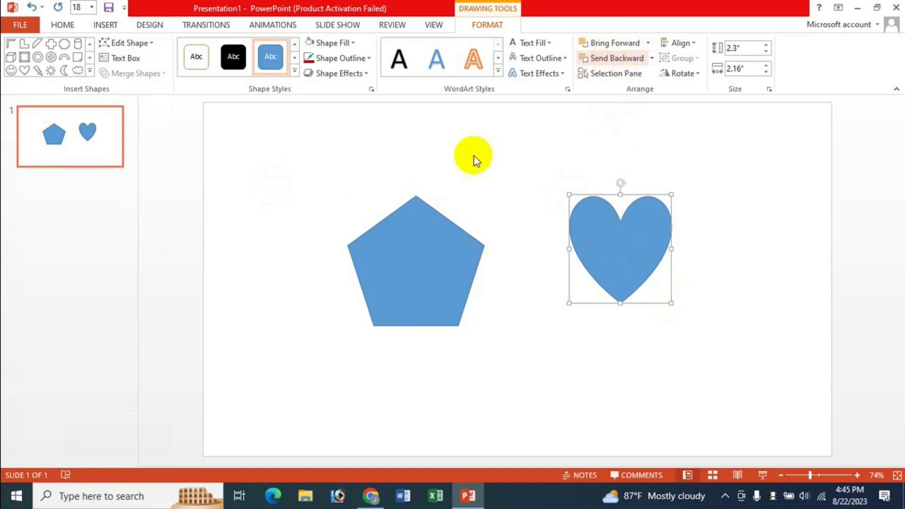
pyautogui.click(617, 254)
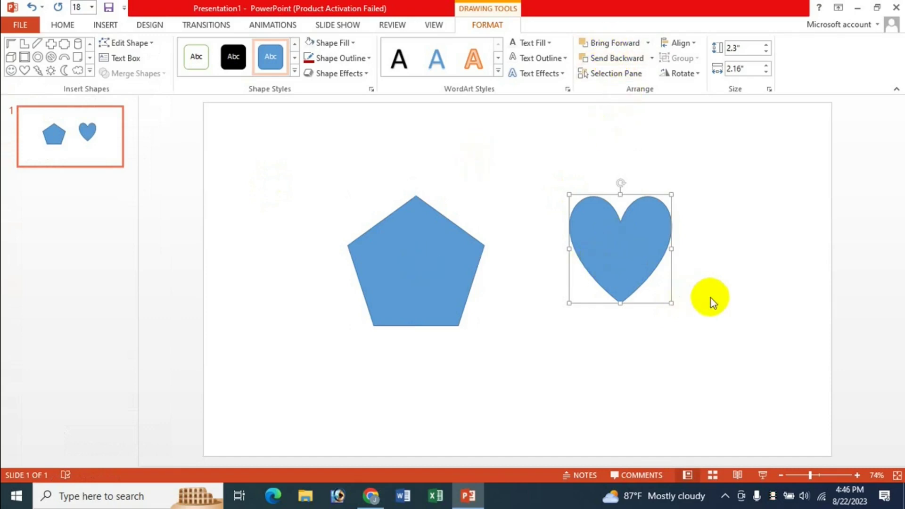
# Step: Draw a 2.39" by 1.51" blue pie shape to the left of the pentagon
pyautogui.click(90, 71)
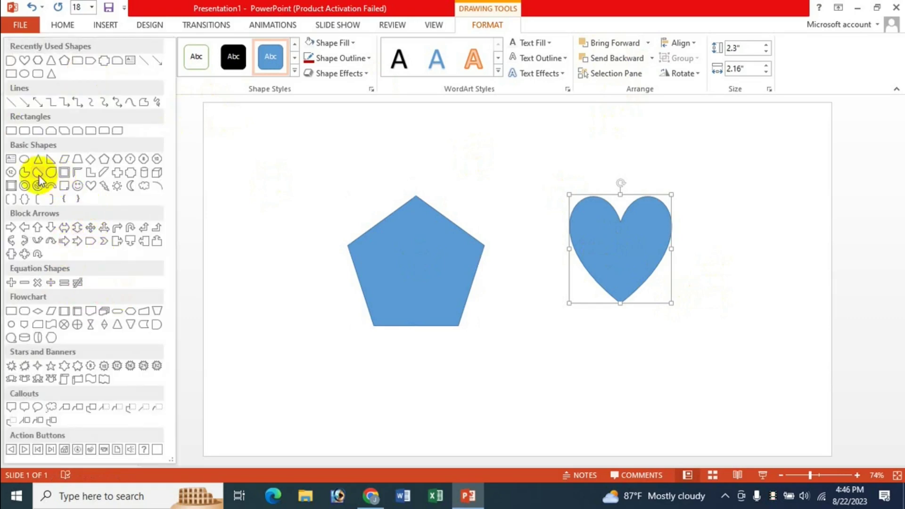
pyautogui.click(26, 176)
pyautogui.moveTo(235, 250); pyautogui.dragTo(307, 364)
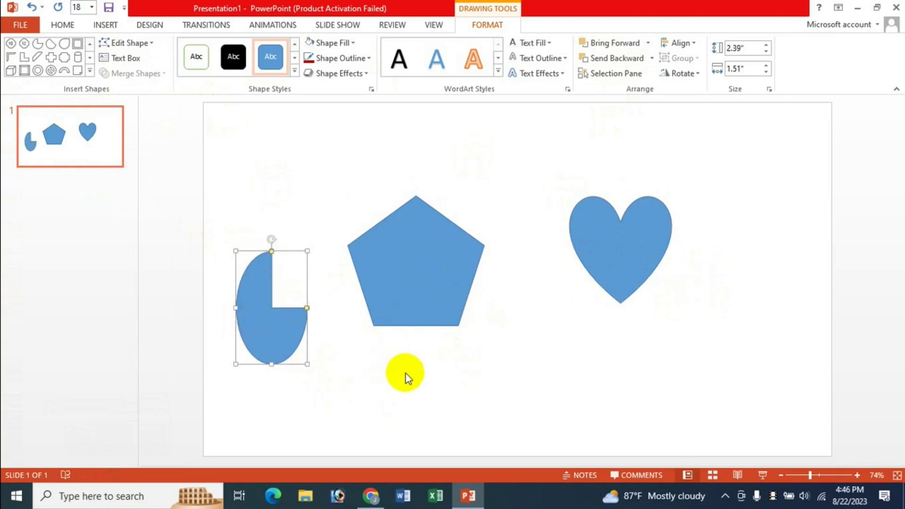
# Step: Fill the pie with dark red and the heart with dark blue
pyautogui.click(352, 43)
pyautogui.click(308, 146)
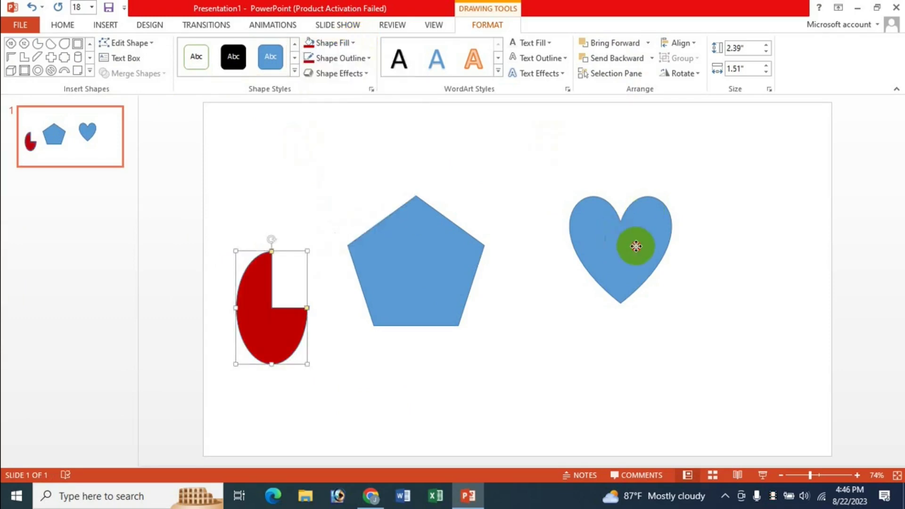
pyautogui.click(635, 246)
pyautogui.click(351, 43)
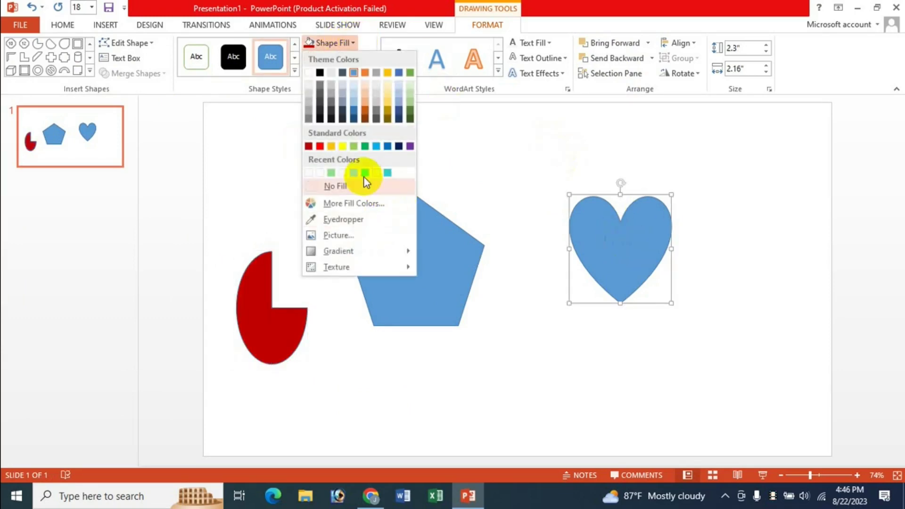
pyautogui.click(400, 147)
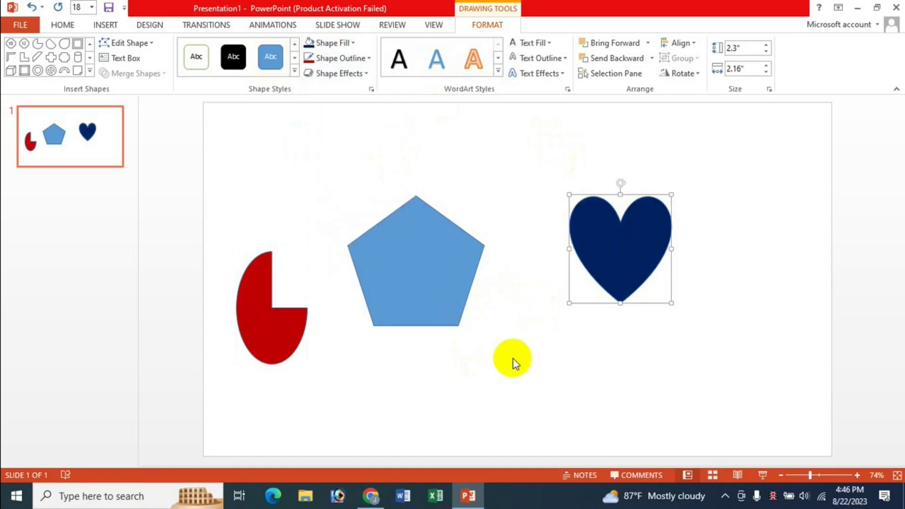
# Step: Stack the heart and then the red pie over the pentagon to form a layered emblem
pyautogui.moveTo(423, 266); pyautogui.dragTo(377, 198)
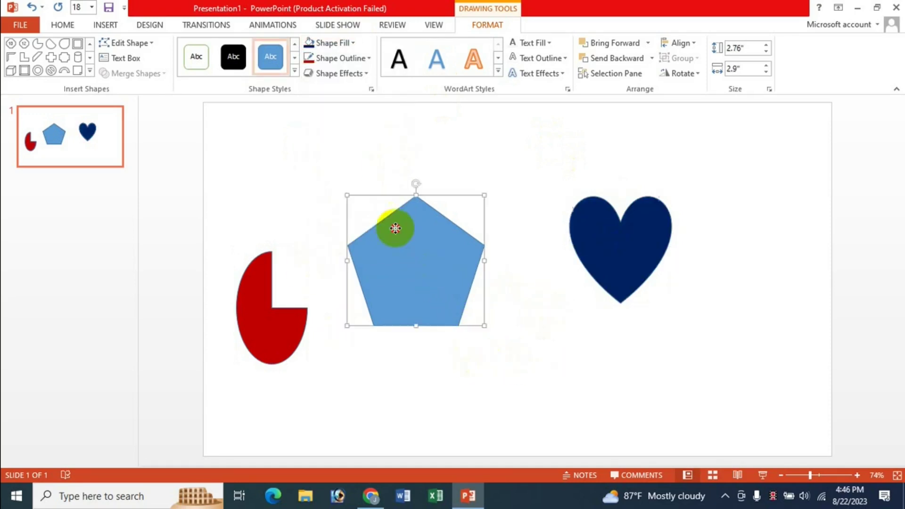
pyautogui.moveTo(638, 249)
pyautogui.mouseDown()
pyautogui.moveTo(408, 228)
pyautogui.moveTo(380, 208)
pyautogui.mouseUp()
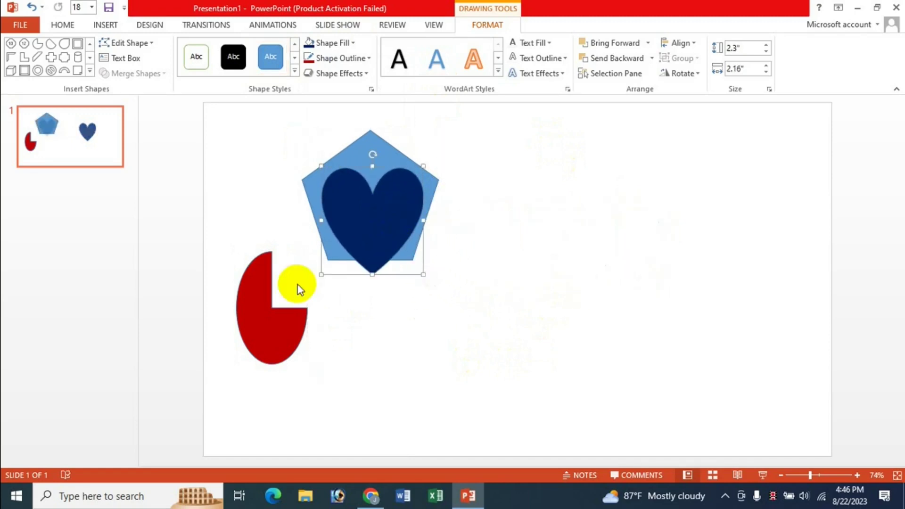
pyautogui.moveTo(290, 328); pyautogui.dragTo(388, 237)
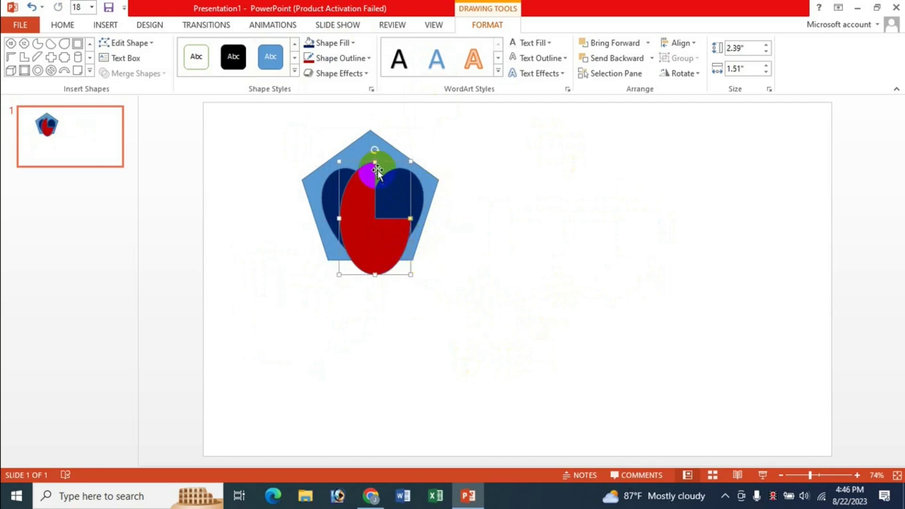
pyautogui.click(372, 137)
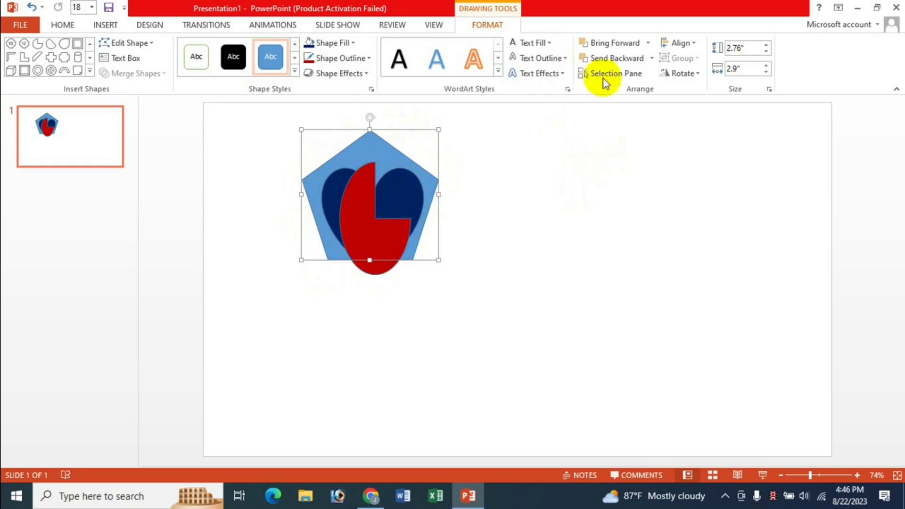
pyautogui.click(648, 42)
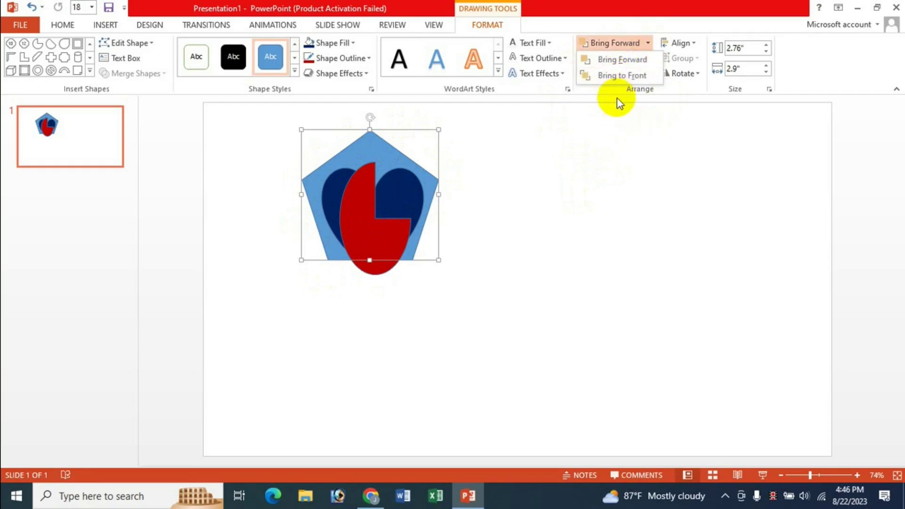
pyautogui.click(613, 74)
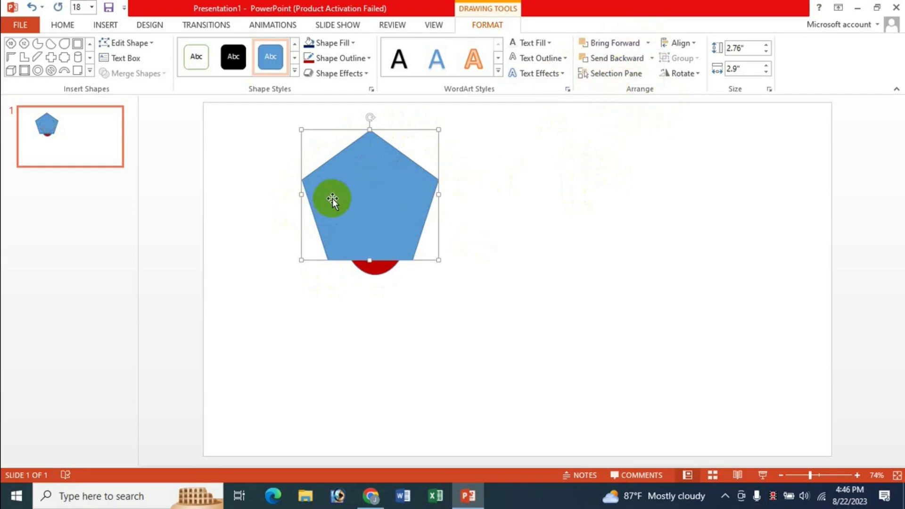
pyautogui.click(400, 133)
pyautogui.click(307, 182)
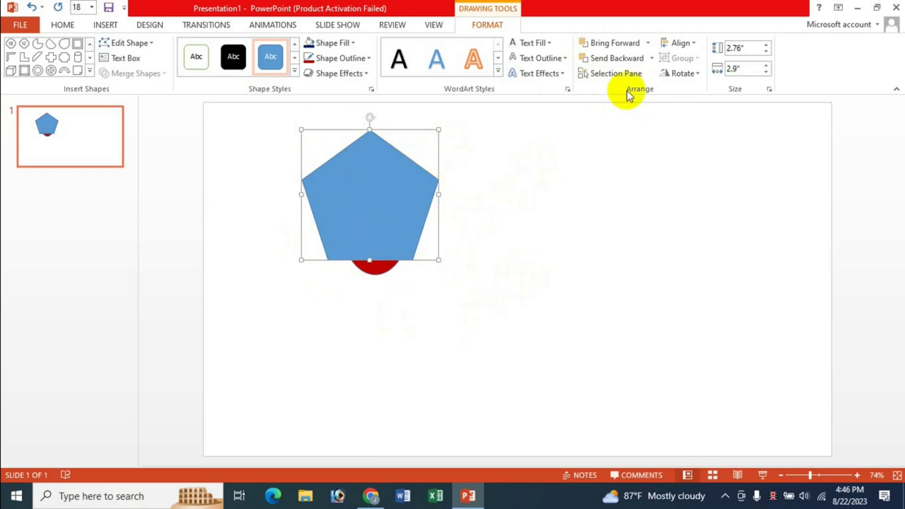
pyautogui.click(653, 58)
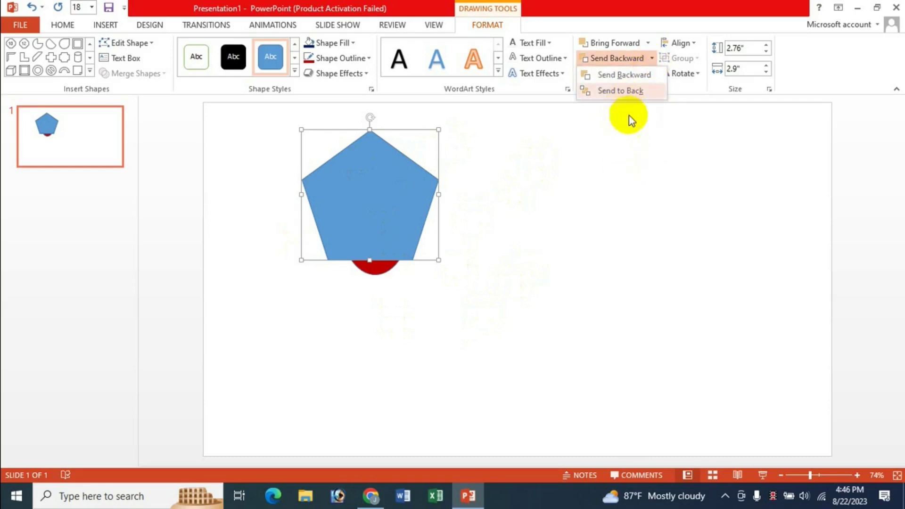
pyautogui.click(621, 91)
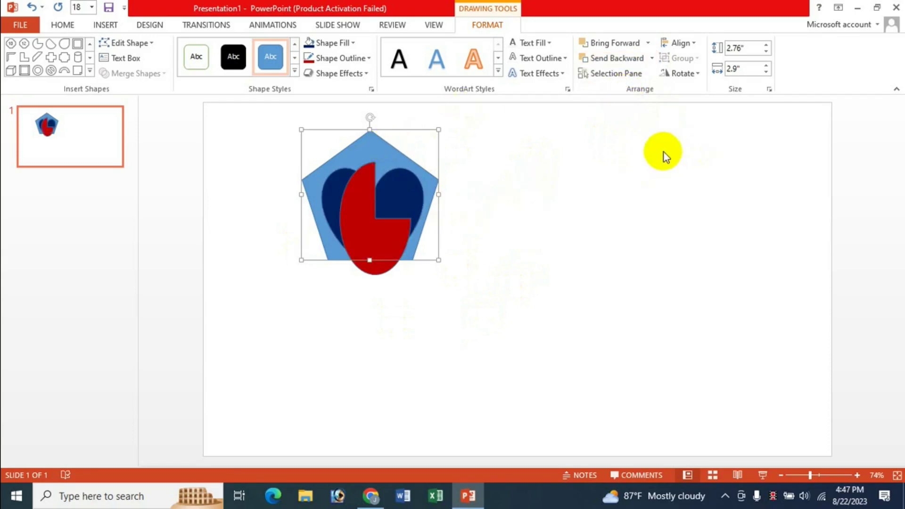
pyautogui.click(412, 183)
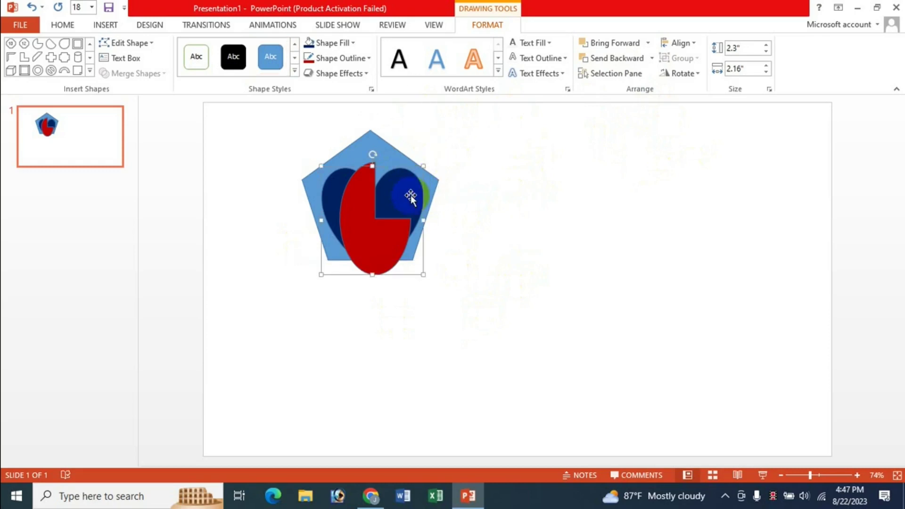
pyautogui.click(376, 235)
pyautogui.click(359, 262)
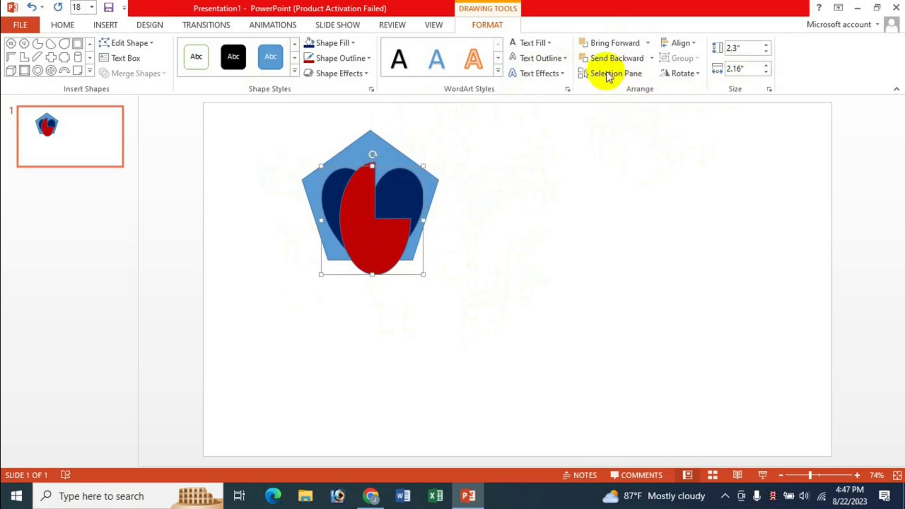
pyautogui.click(611, 44)
pyautogui.click(359, 233)
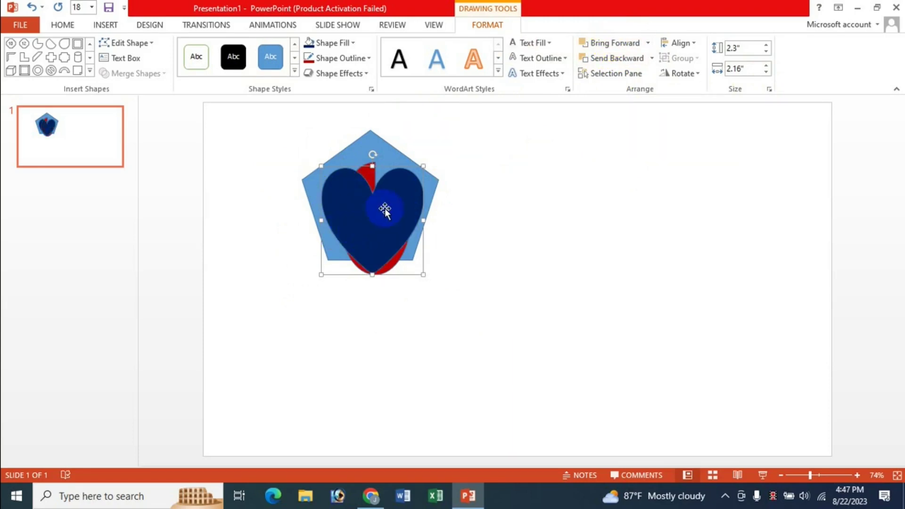
pyautogui.click(372, 178)
pyautogui.click(374, 178)
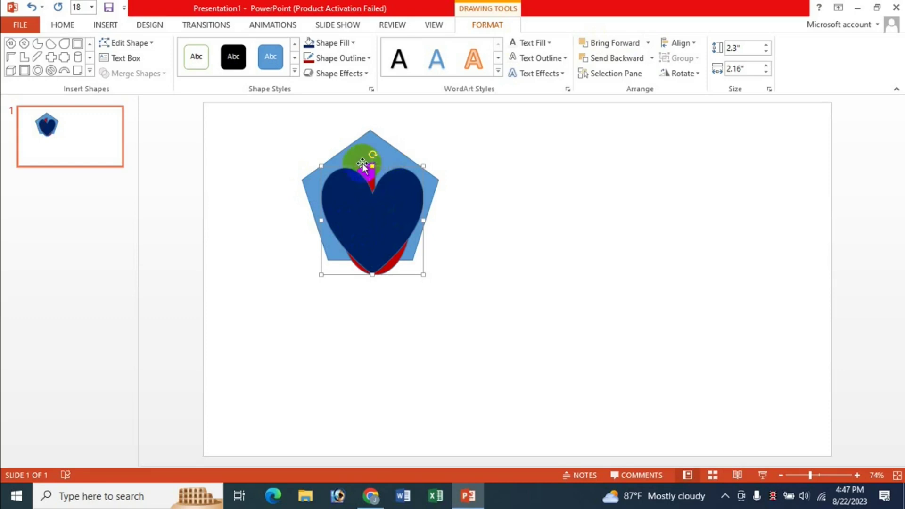
pyautogui.click(616, 60)
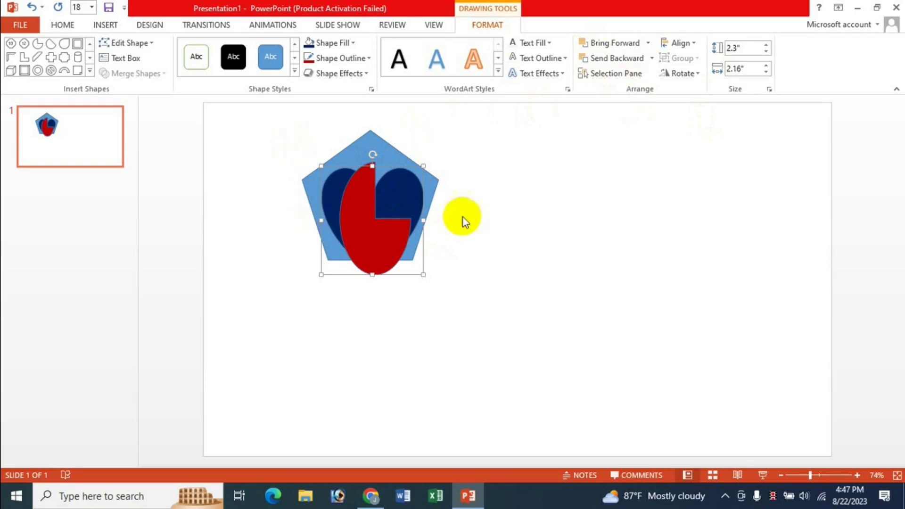
pyautogui.click(649, 44)
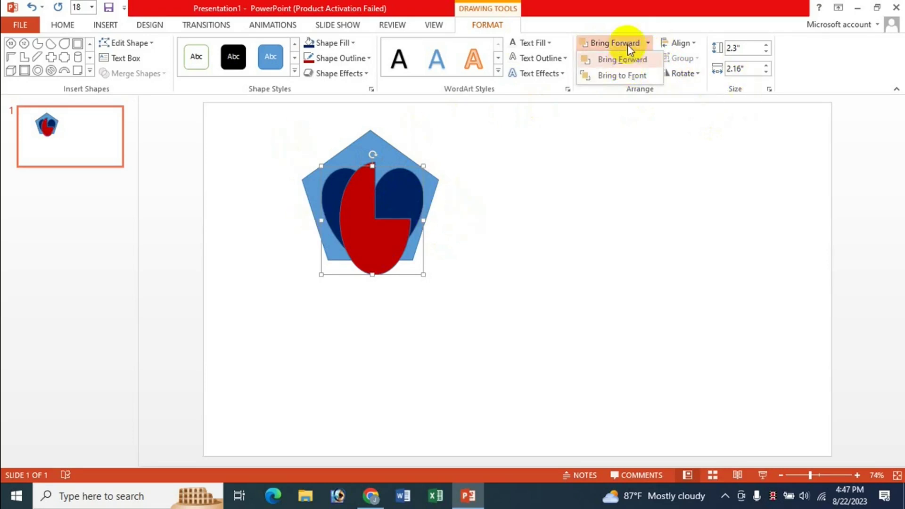
pyautogui.click(623, 60)
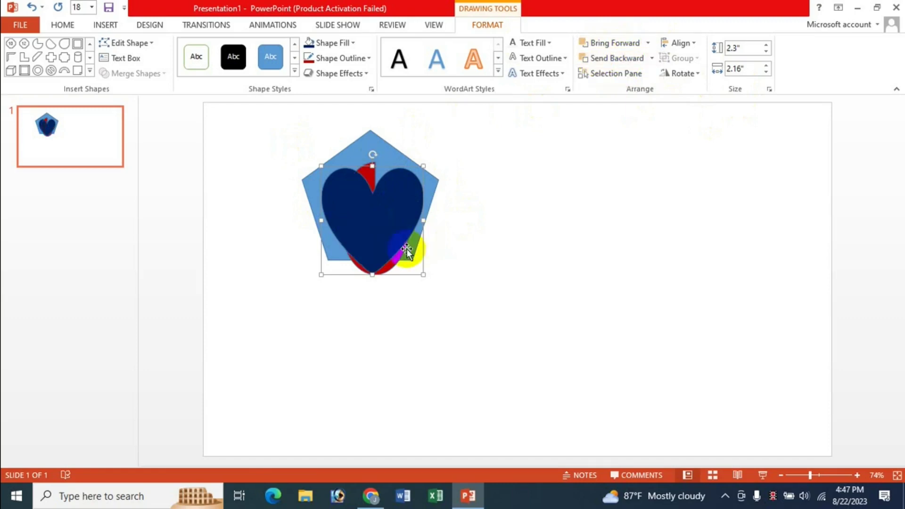
pyautogui.click(652, 58)
pyautogui.click(617, 74)
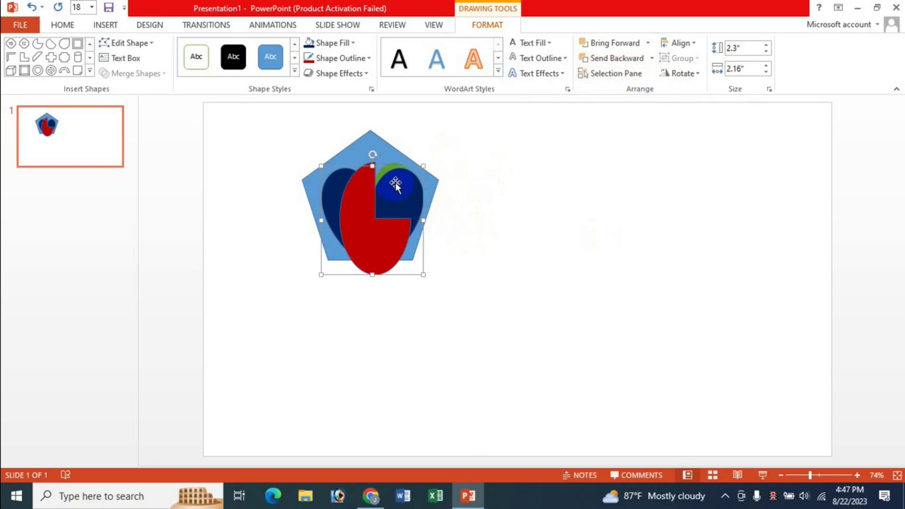
pyautogui.rightClick(395, 183)
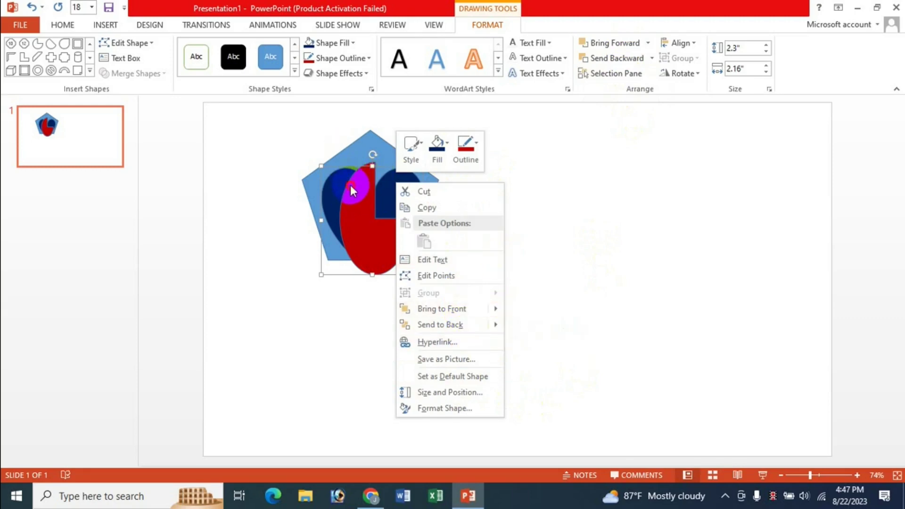
pyautogui.click(349, 185)
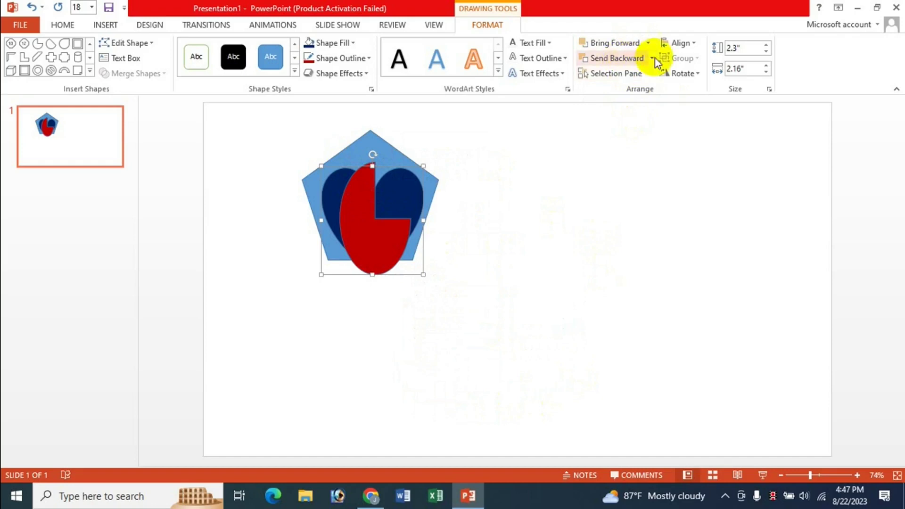
pyautogui.click(360, 239)
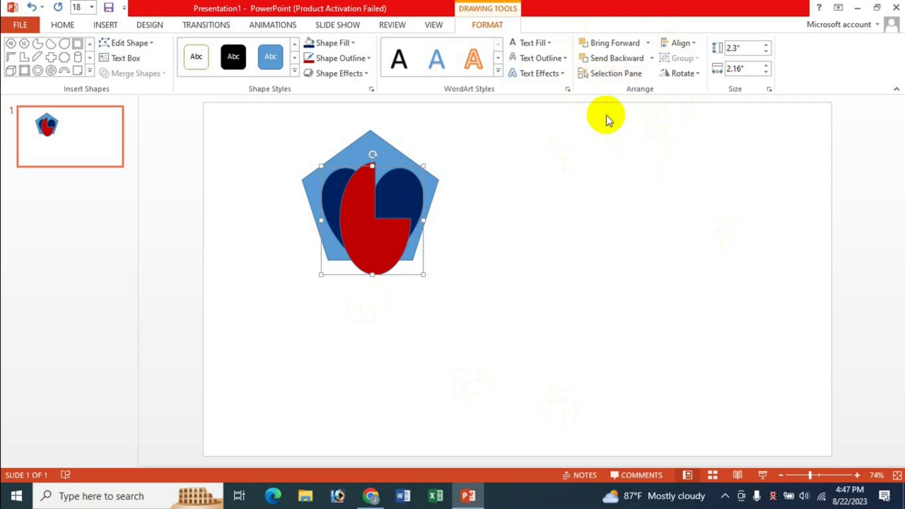
# Step: Open the Selection Pane and Ctrl-select Pie 30, Regular Pentagon 28 and Heart 29, then deselect
pyautogui.click(615, 75)
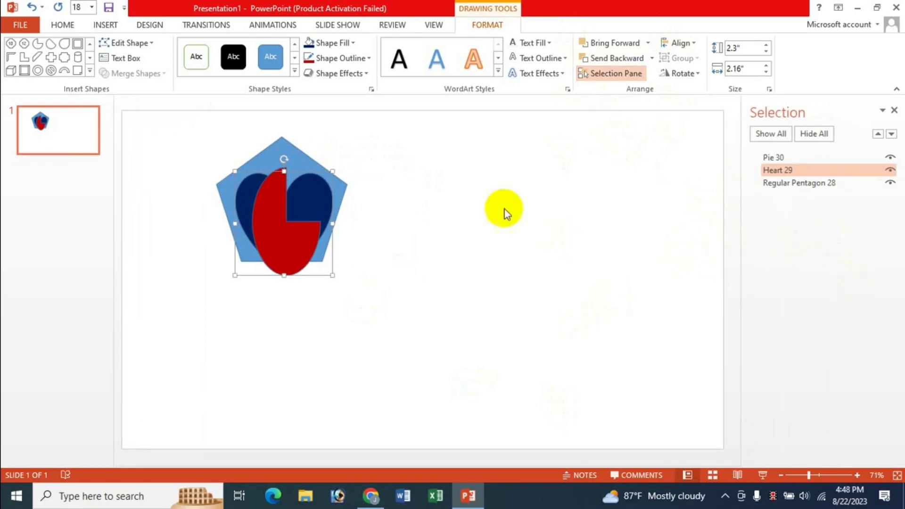
pyautogui.click(289, 249)
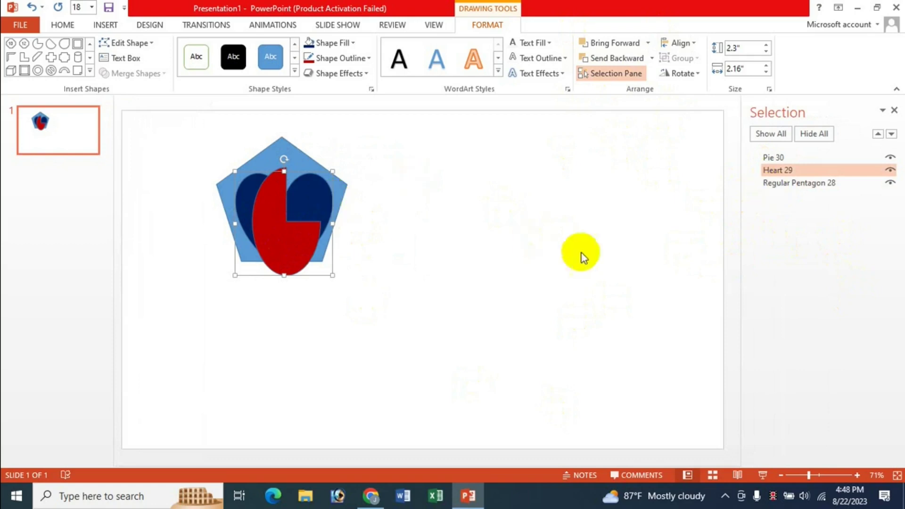
pyautogui.click(306, 238)
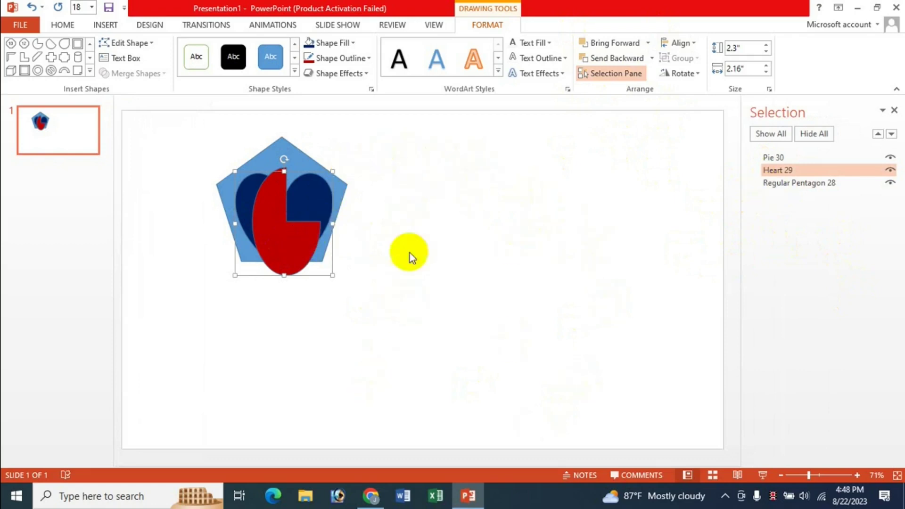
pyautogui.click(463, 212)
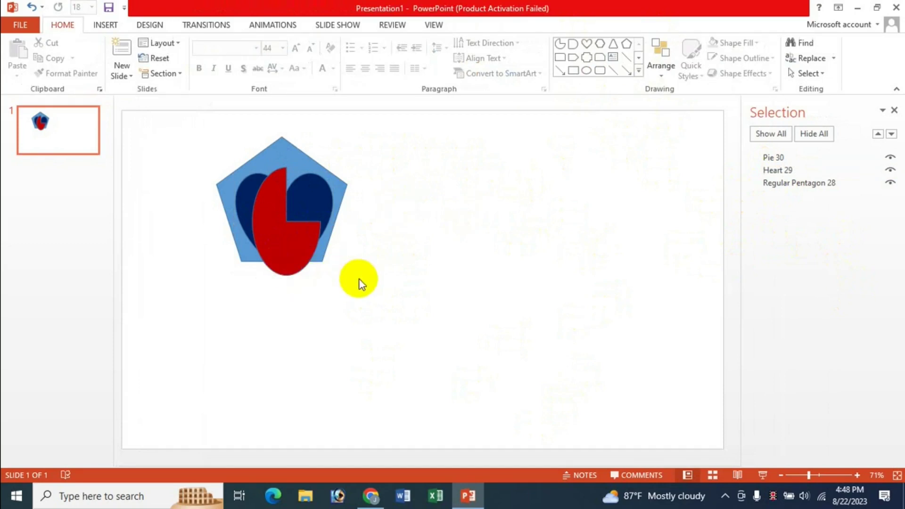
pyautogui.click(297, 228)
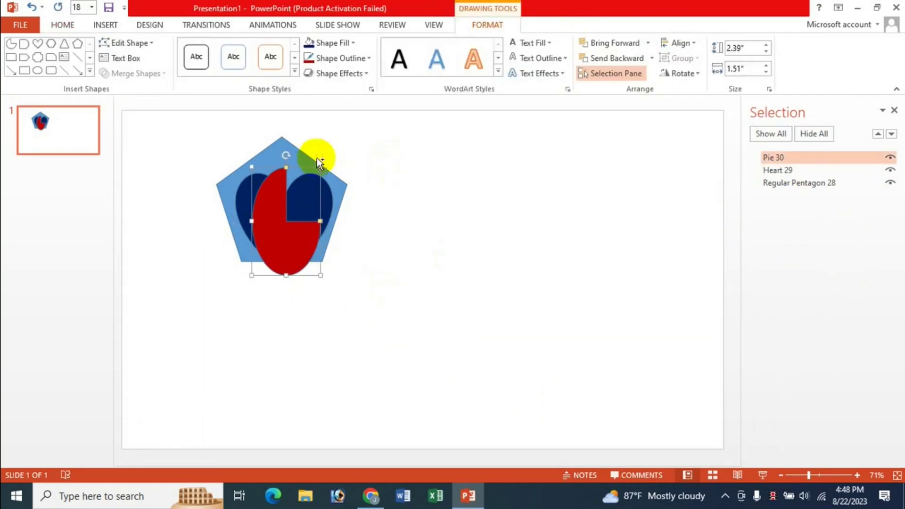
pyautogui.keyDown('shift'); pyautogui.click(249, 259); pyautogui.keyUp('shift')
pyautogui.keyDown('shift'); pyautogui.click(237, 199); pyautogui.keyUp('shift')
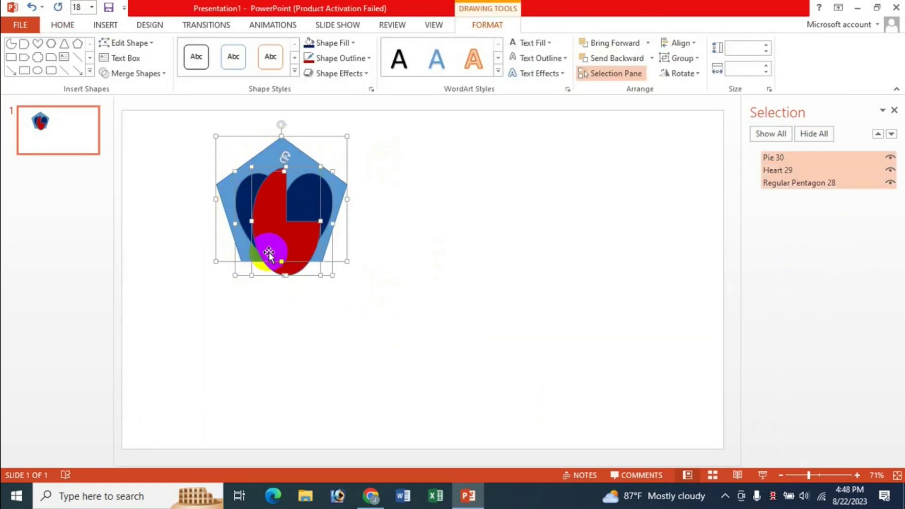
pyautogui.click(443, 261)
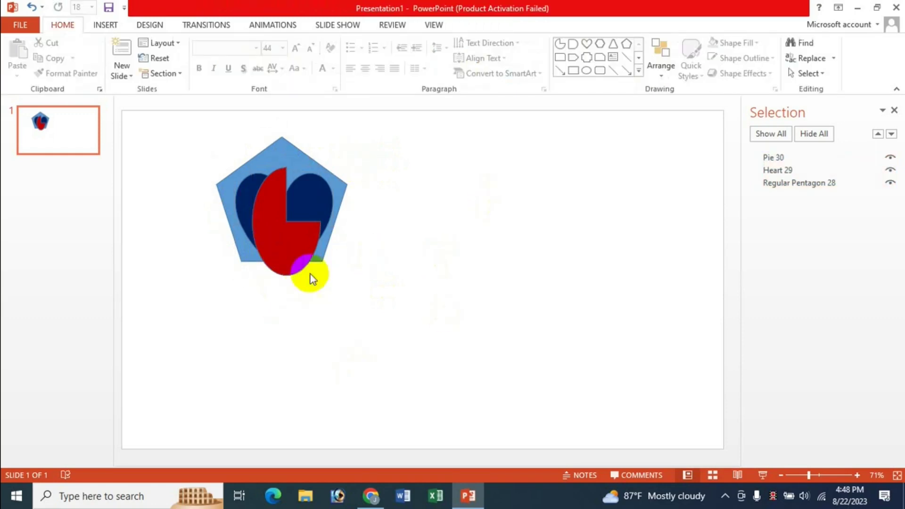
# Step: Select Pie 30, Regular Pentagon 28 and Heart 29 together in the pane list, then deselect
pyautogui.click(283, 252)
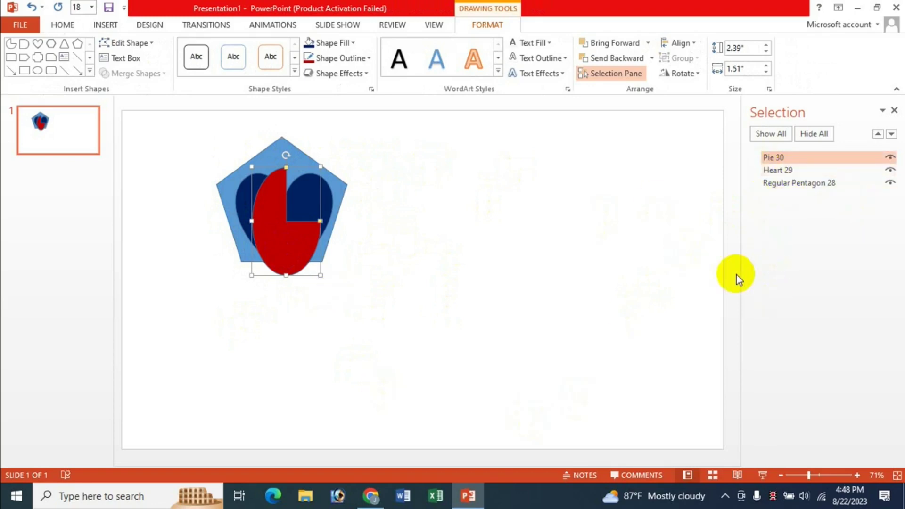
pyautogui.keyDown('ctrl'); pyautogui.click(790, 185); pyautogui.keyUp('ctrl')
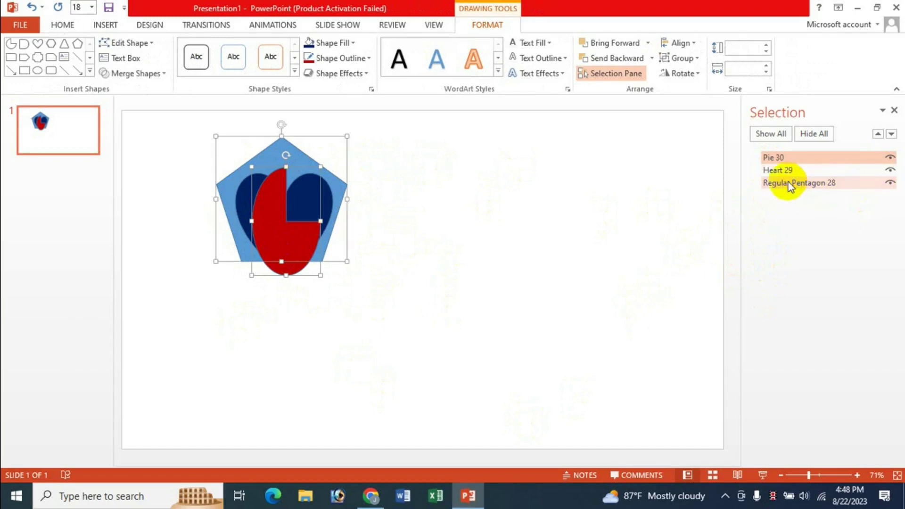
pyautogui.keyDown('ctrl'); pyautogui.click(784, 169); pyautogui.keyUp('ctrl')
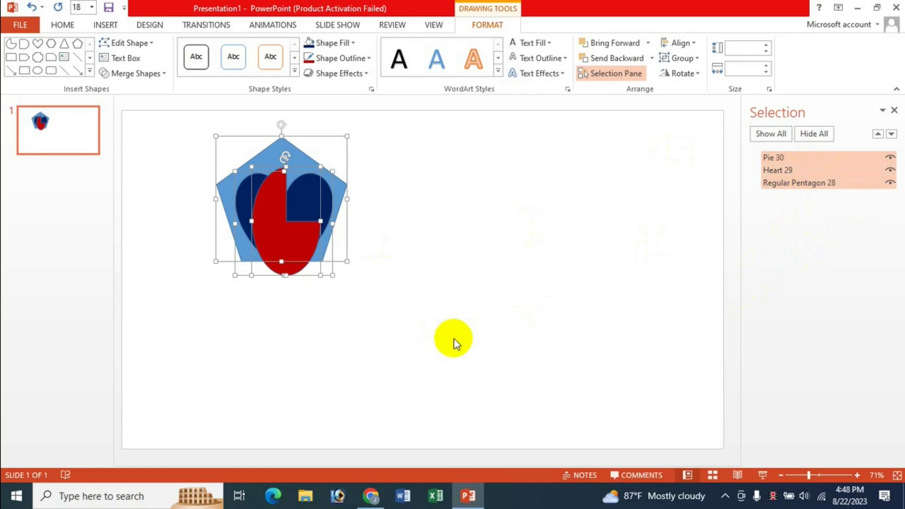
pyautogui.click(495, 232)
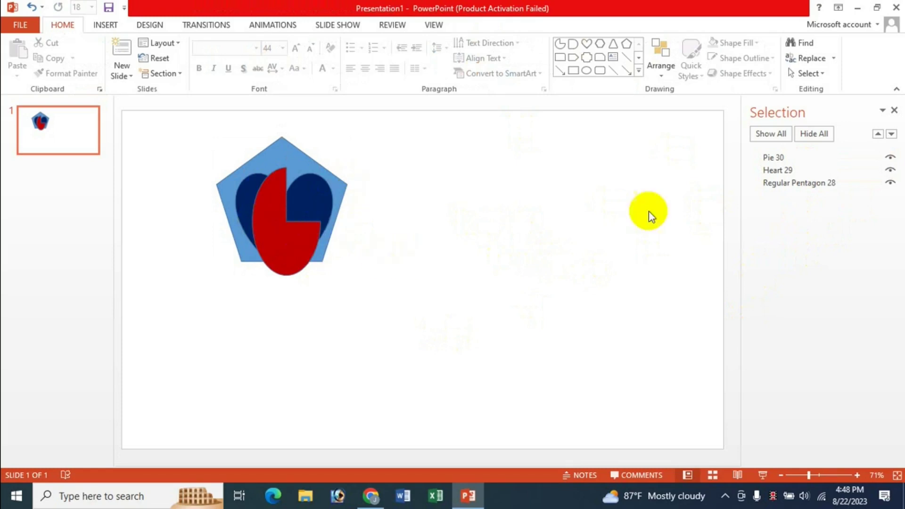
pyautogui.click(890, 184)
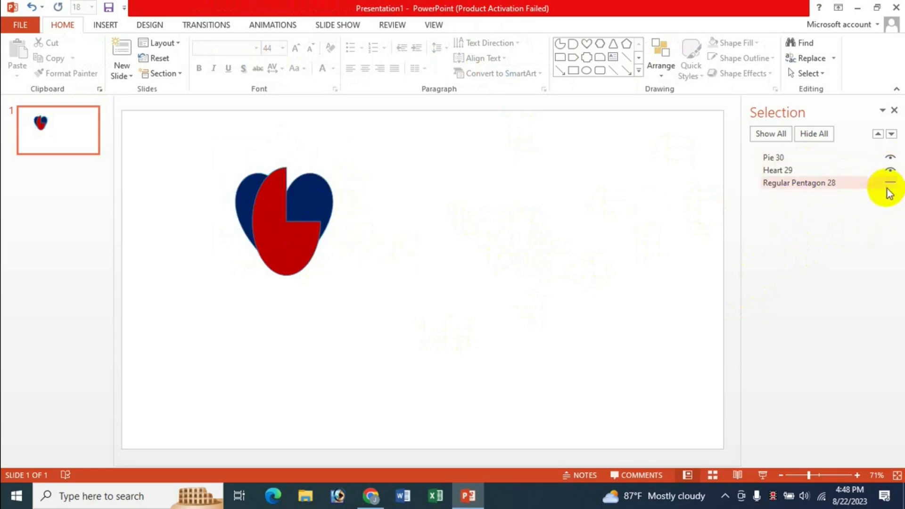
pyautogui.click(890, 170)
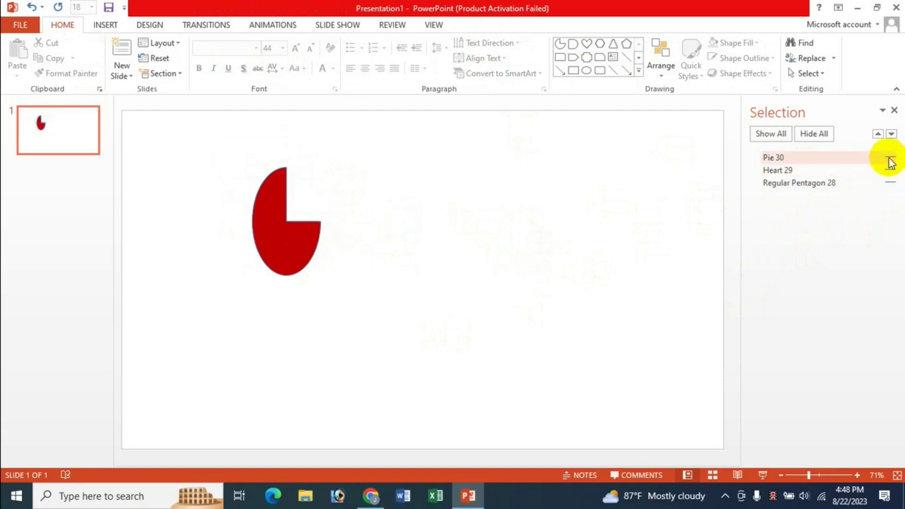
pyautogui.click(890, 157)
pyautogui.click(891, 183)
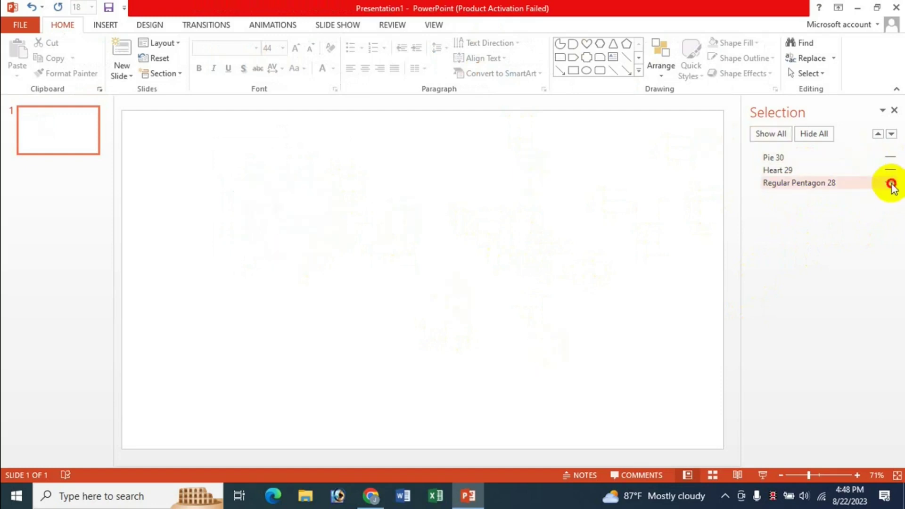
pyautogui.click(890, 170)
pyautogui.click(890, 157)
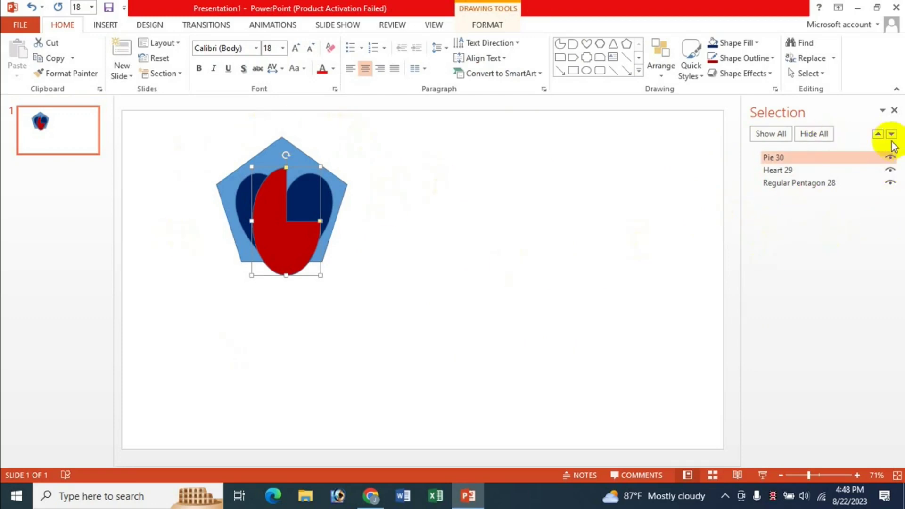
pyautogui.click(820, 132)
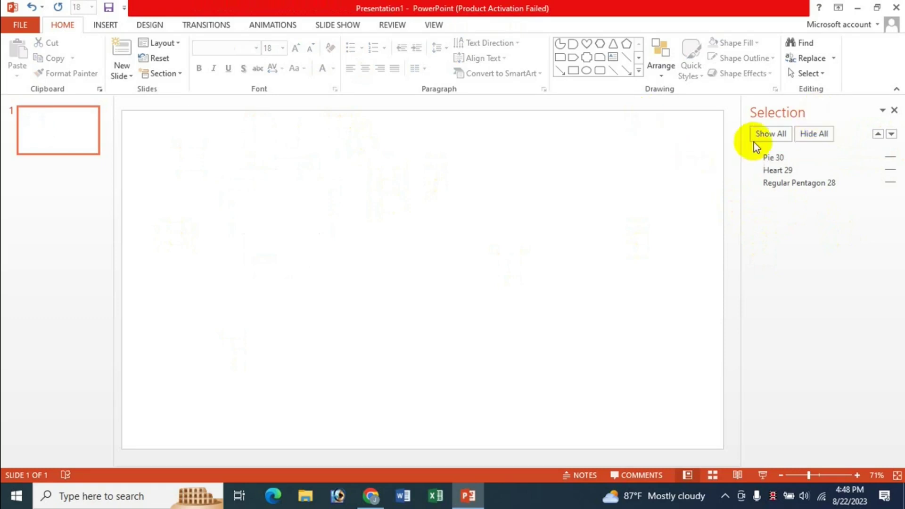
pyautogui.click(766, 135)
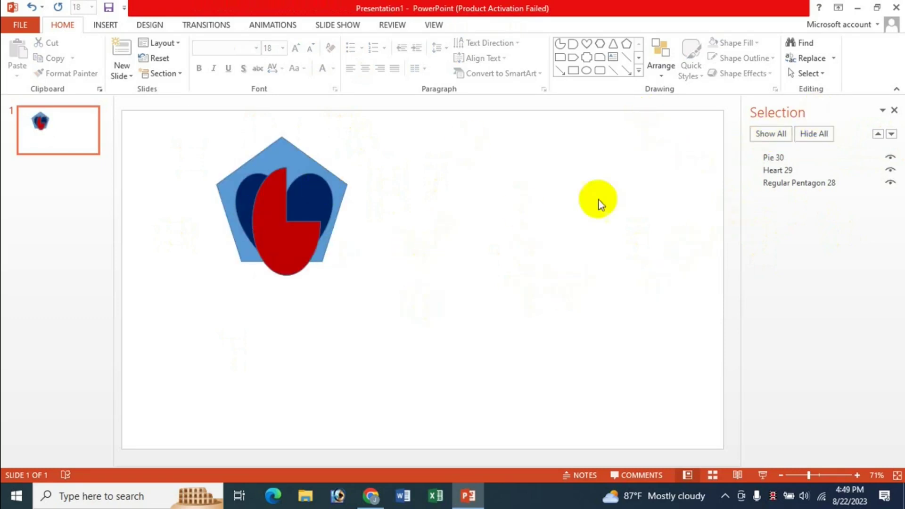
# Step: Bring Heart 29 forward and send it back behind the pie, then close the Selection Pane
pyautogui.click(315, 199)
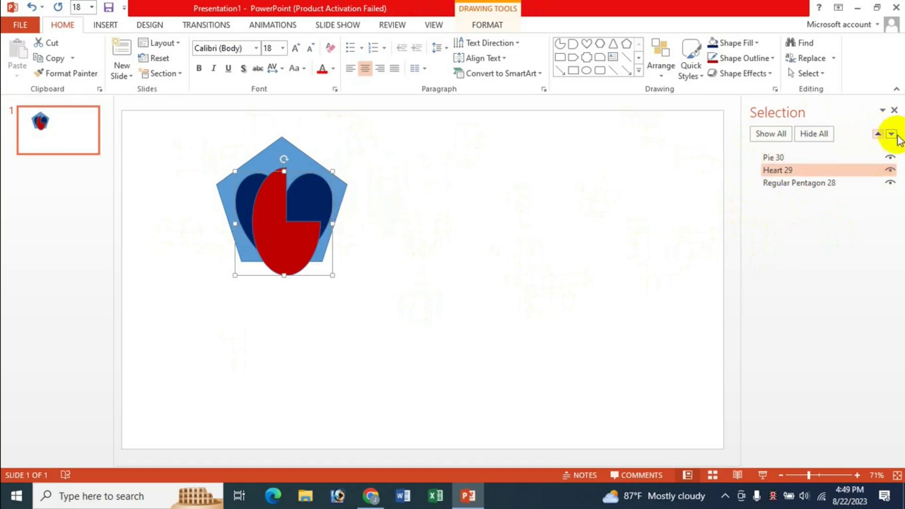
pyautogui.click(878, 136)
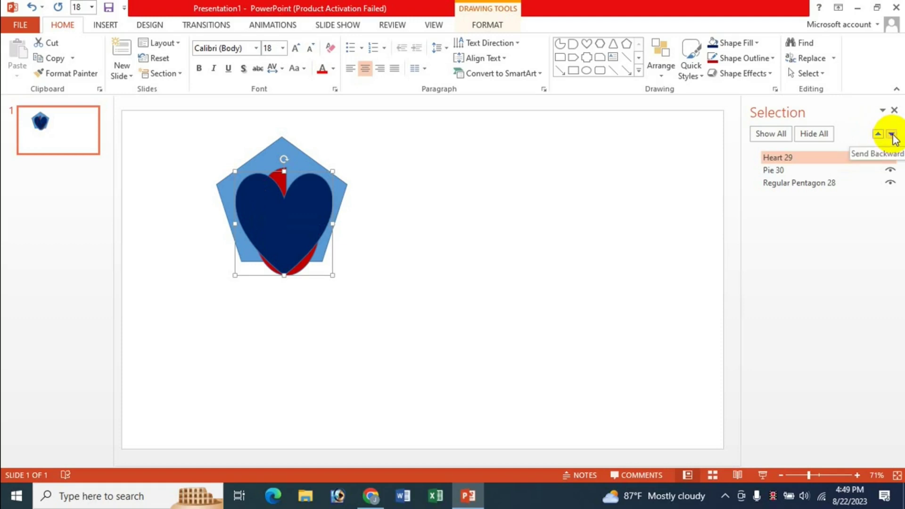
pyautogui.click(891, 135)
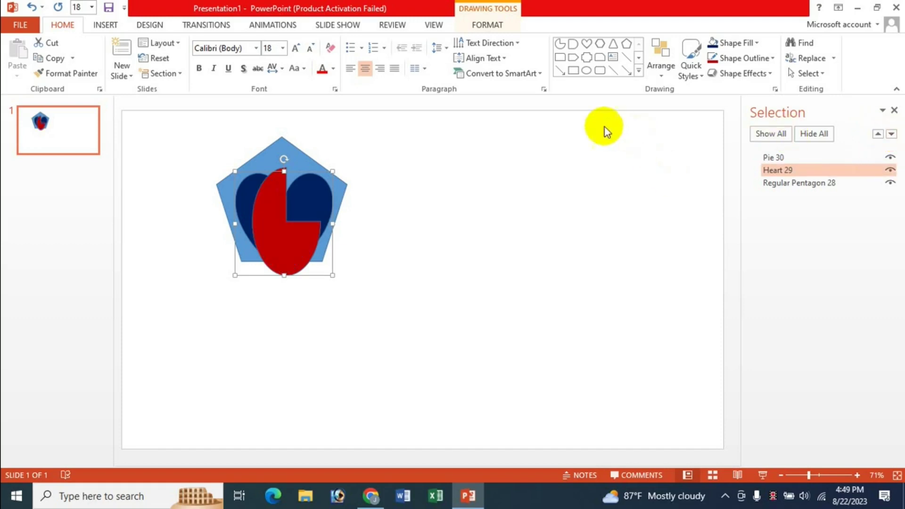
pyautogui.click(487, 24)
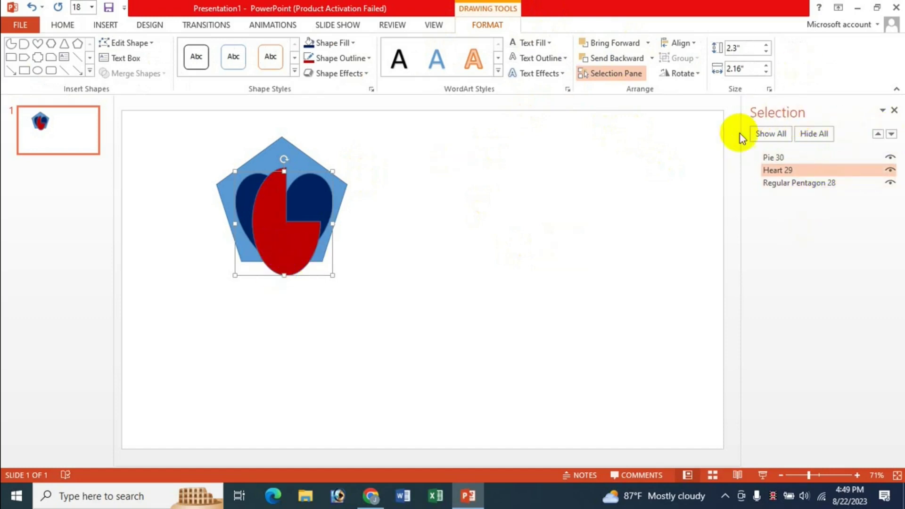
pyautogui.click(894, 110)
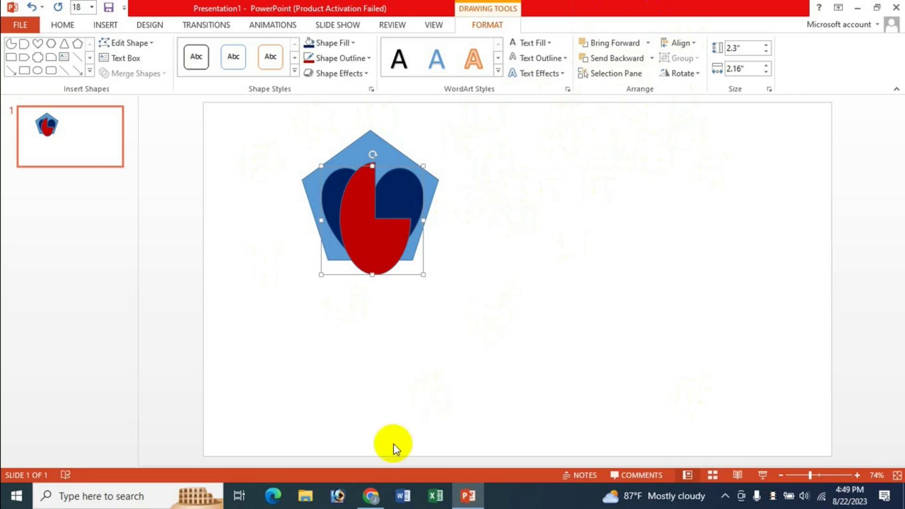
# Step: Switch to Chrome showing the JK Update Technology channel's videos page
pyautogui.click(371, 496)
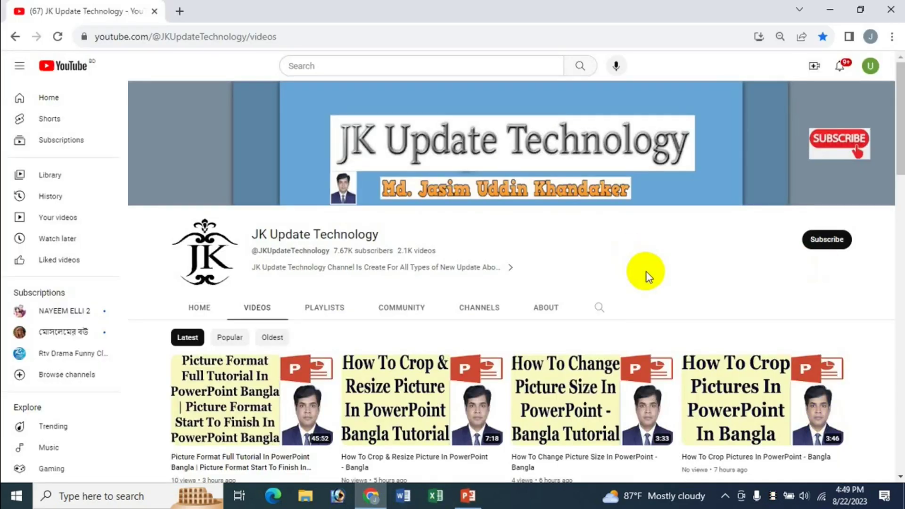